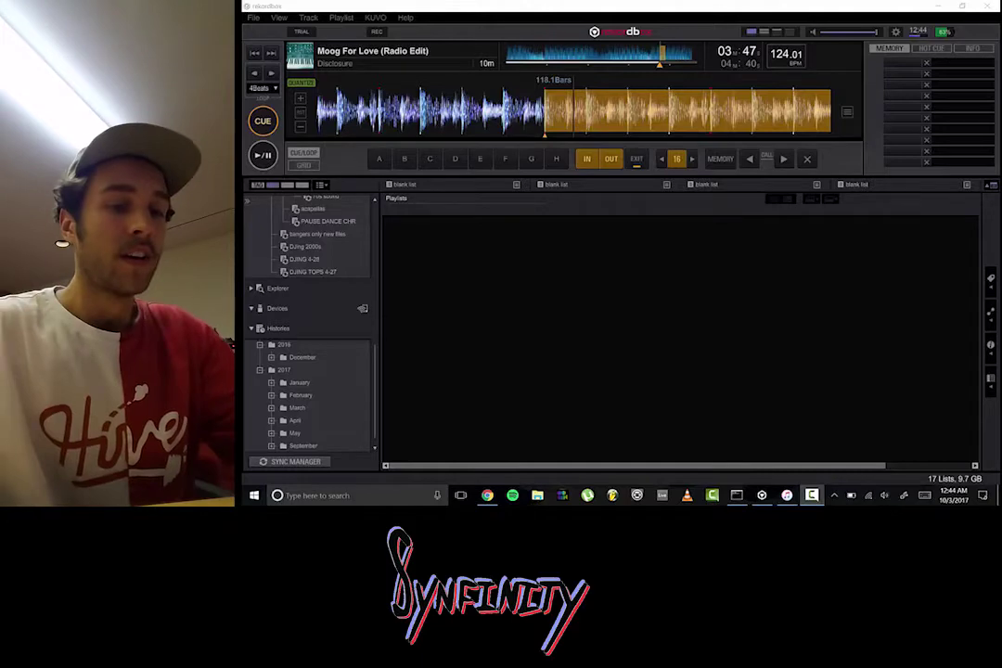
# Switch from rekordbox to the iTunes window with Alt+Tab
pyautogui.hotkey('alt', 'Tab')
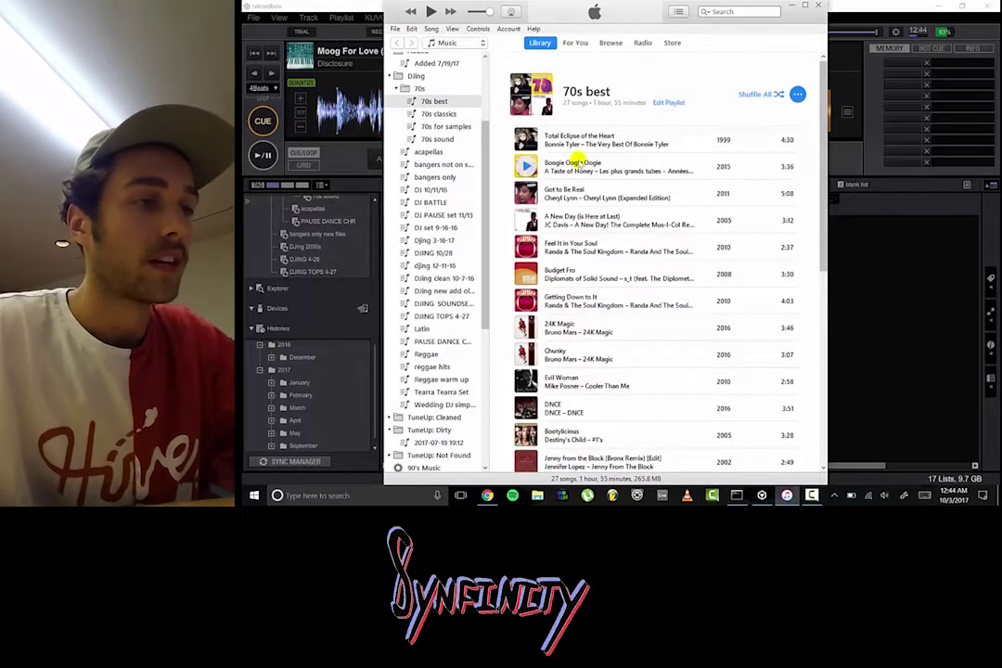
# Open the 35-song Reggae playlist in iTunes, then minimize iTunes to return to rekordbox
pyautogui.scroll(-1, 485, 209)
pyautogui.scroll(-1, 482, 232)
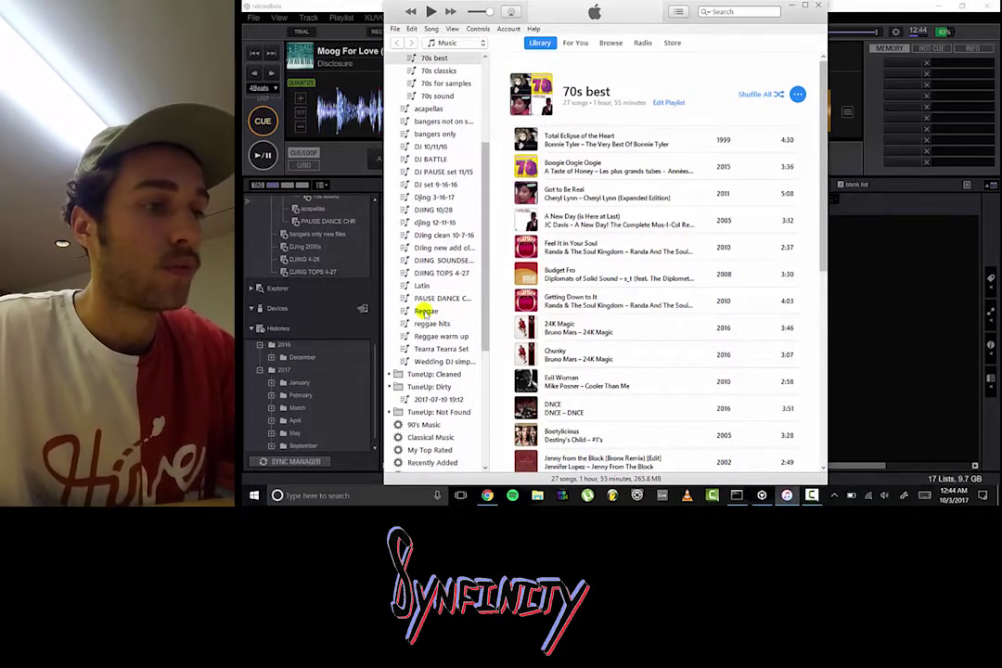
pyautogui.click(429, 310)
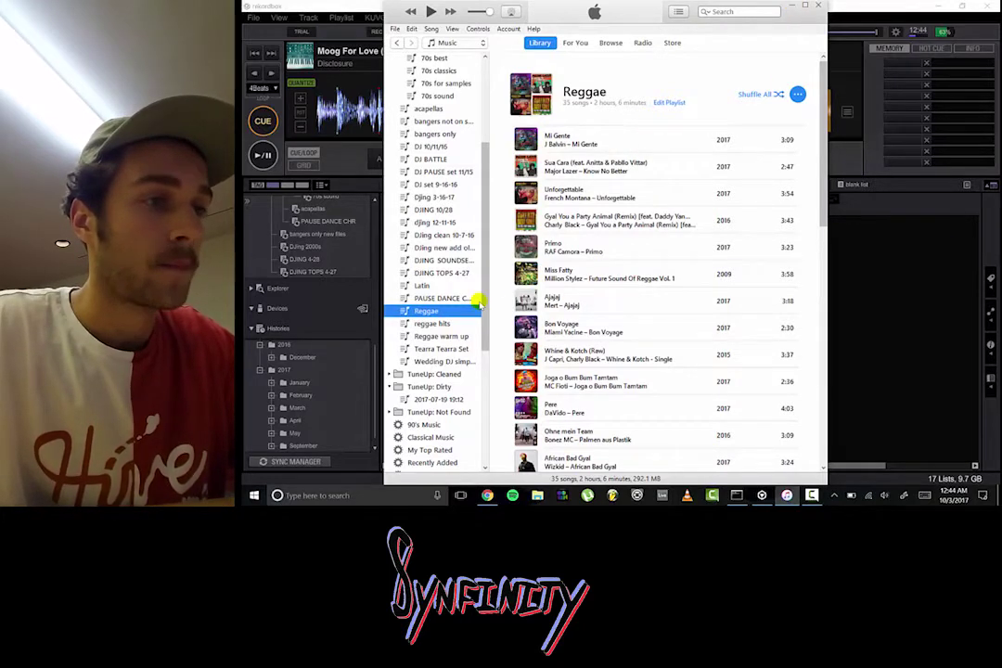
pyautogui.click(792, 7)
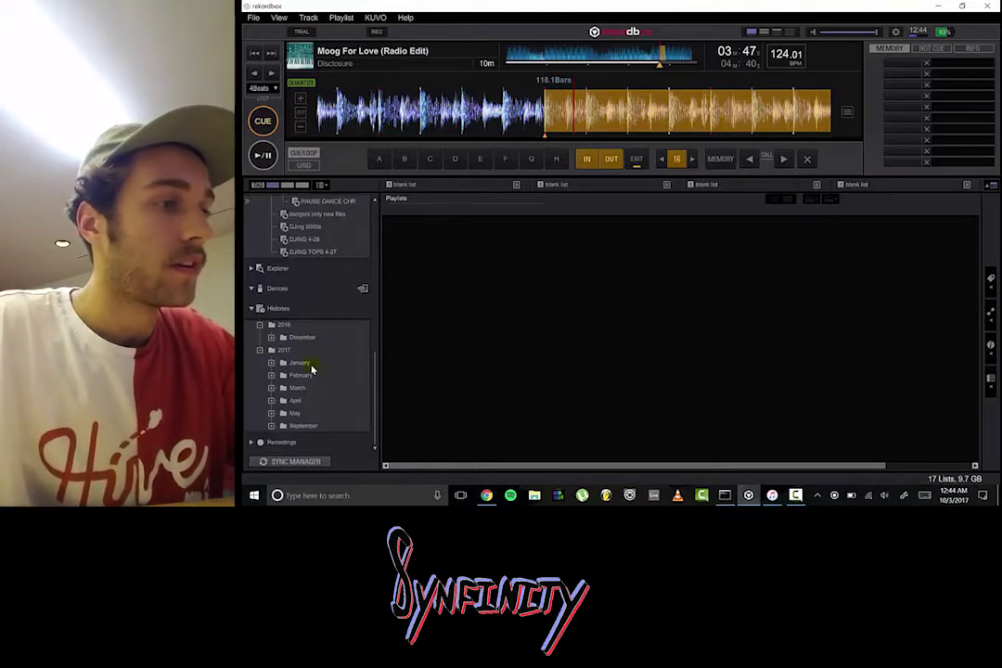
# Scroll to the bottom of rekordbox's left tree and open the Sync Manager
pyautogui.scroll(5, 314, 368)
pyautogui.scroll(1, 316, 366)
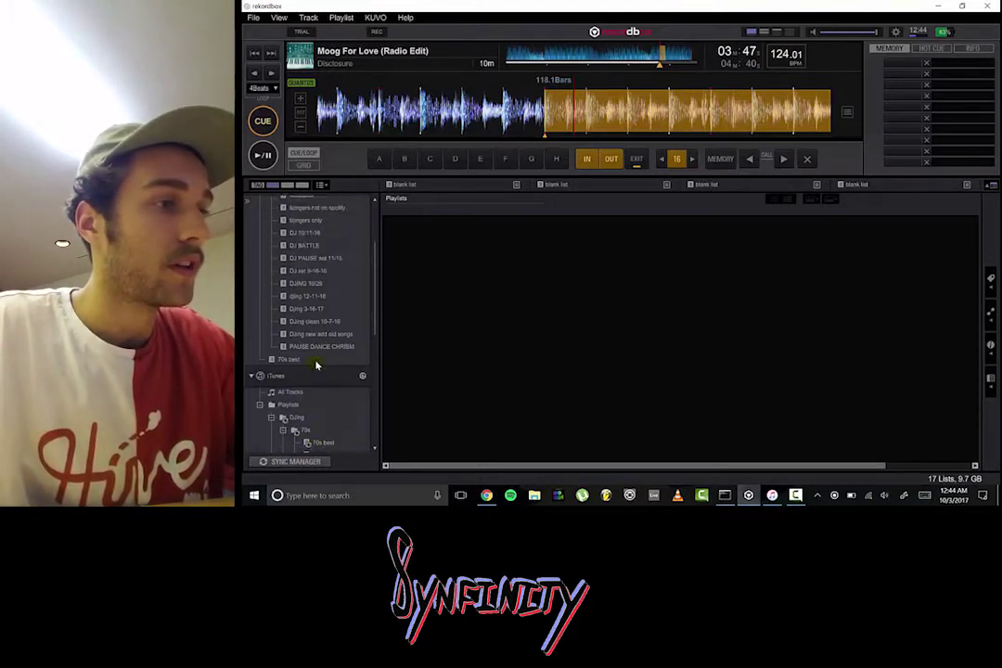
pyautogui.scroll(-3, 315, 365)
pyautogui.scroll(3, 316, 366)
pyautogui.scroll(-2, 315, 366)
pyautogui.scroll(-3, 315, 363)
pyautogui.scroll(3, 315, 363)
pyautogui.scroll(-2, 315, 363)
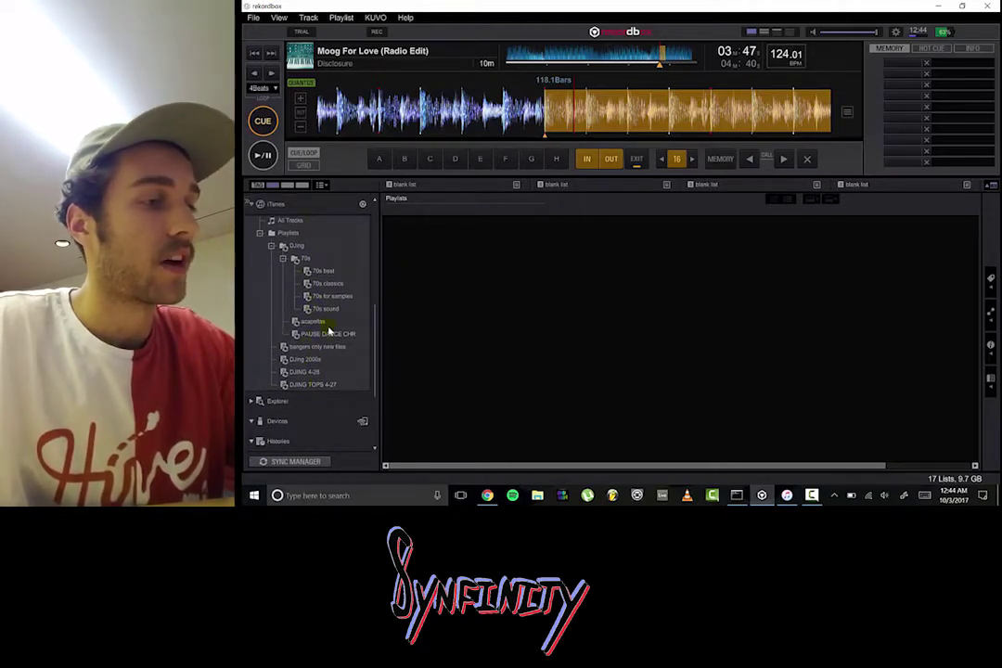
pyautogui.scroll(2, 325, 329)
pyautogui.scroll(-1, 328, 332)
pyautogui.scroll(-2, 327, 332)
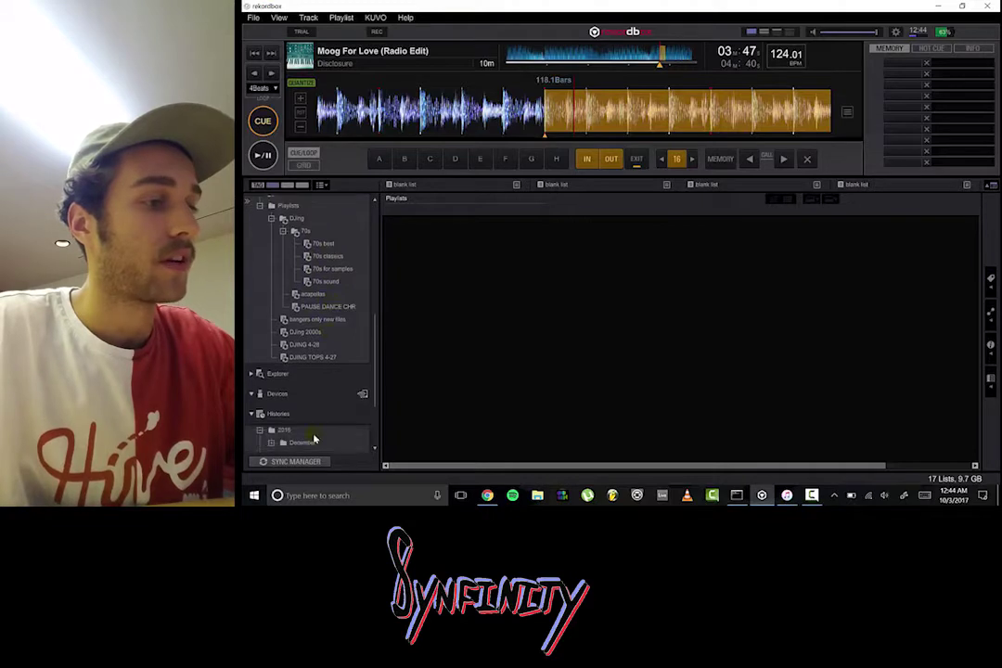
pyautogui.click(313, 464)
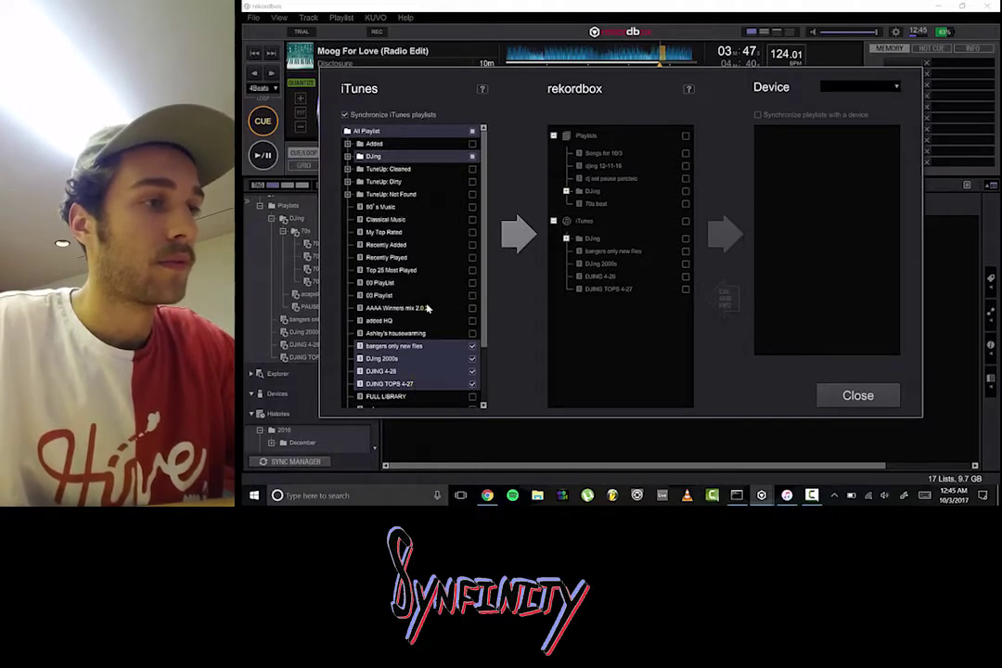
pyautogui.scroll(-1, 425, 244)
pyautogui.scroll(-1, 425, 244)
pyautogui.scroll(2, 425, 244)
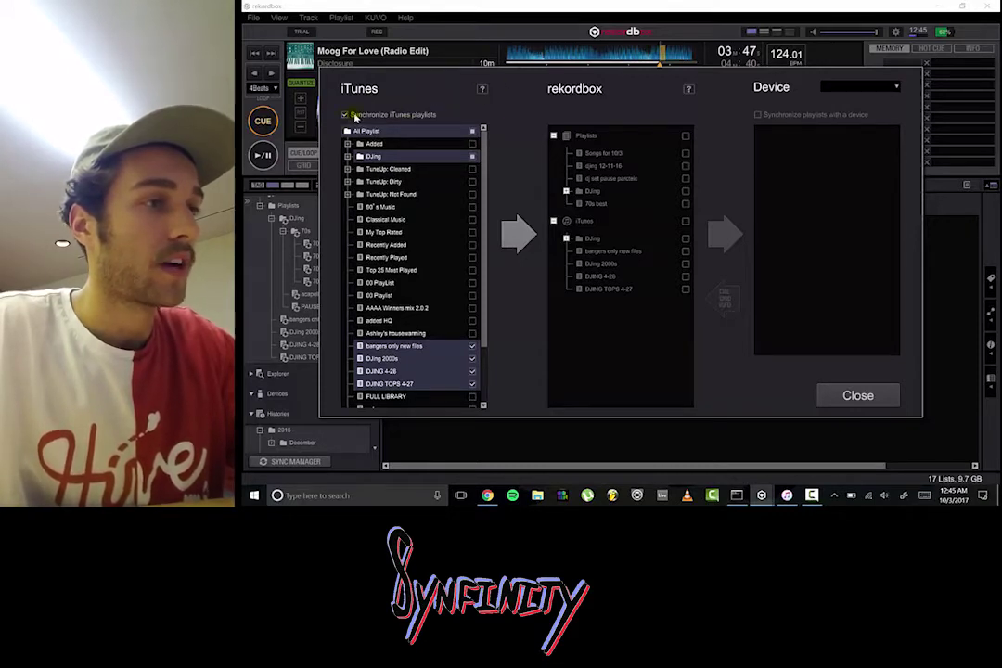
pyautogui.scroll(-3, 427, 287)
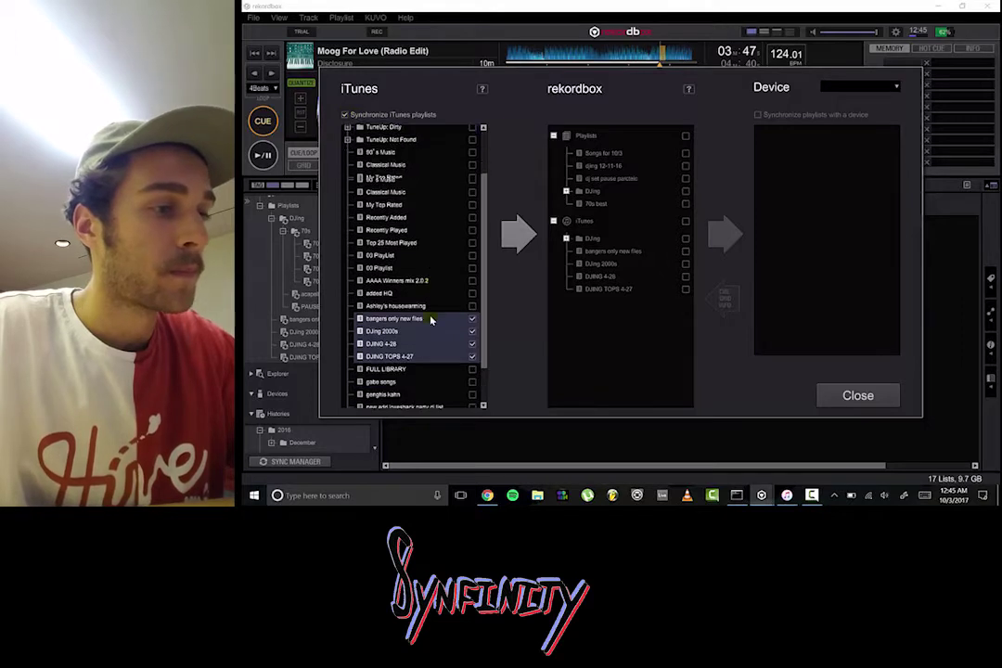
pyautogui.scroll(3, 430, 317)
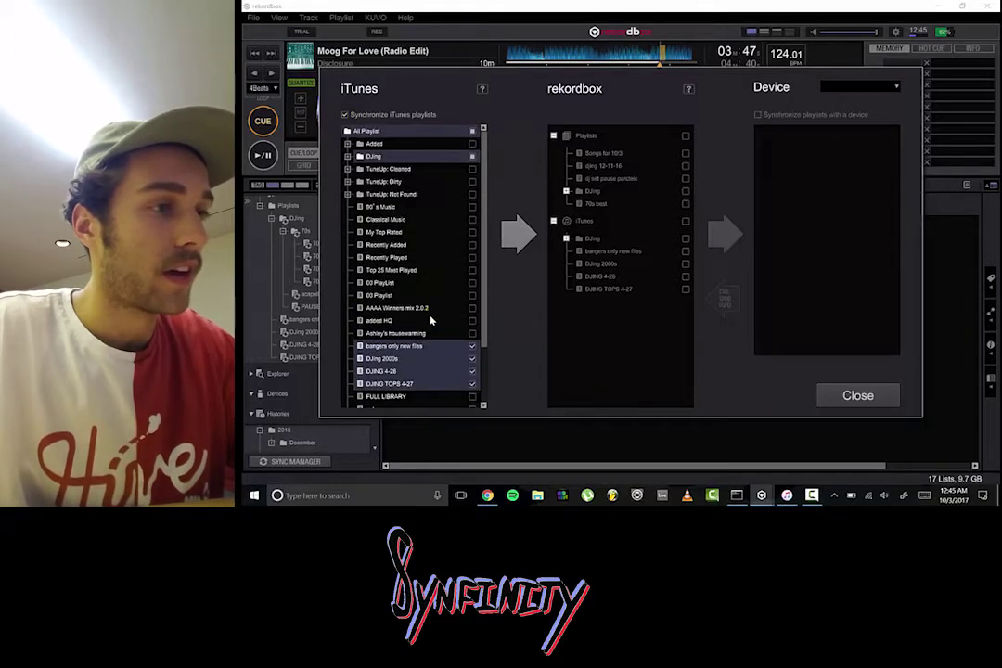
# Tick the iTunes Reggae playlist under DJing, import it, and expand DJing in the rekordbox pane
pyautogui.click(348, 156)
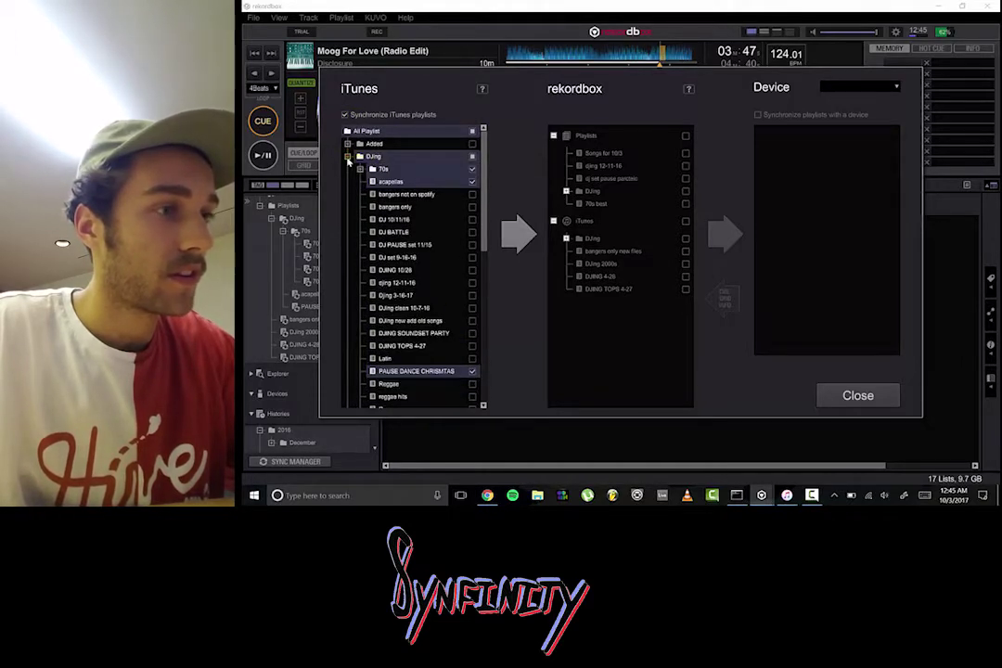
pyautogui.scroll(-3, 408, 301)
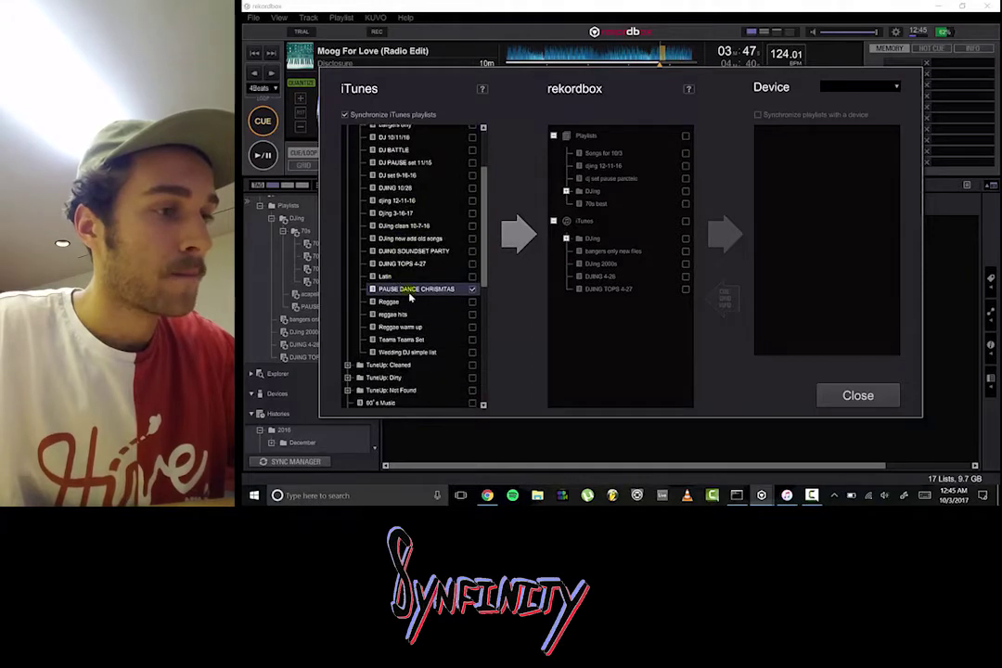
pyautogui.click(472, 303)
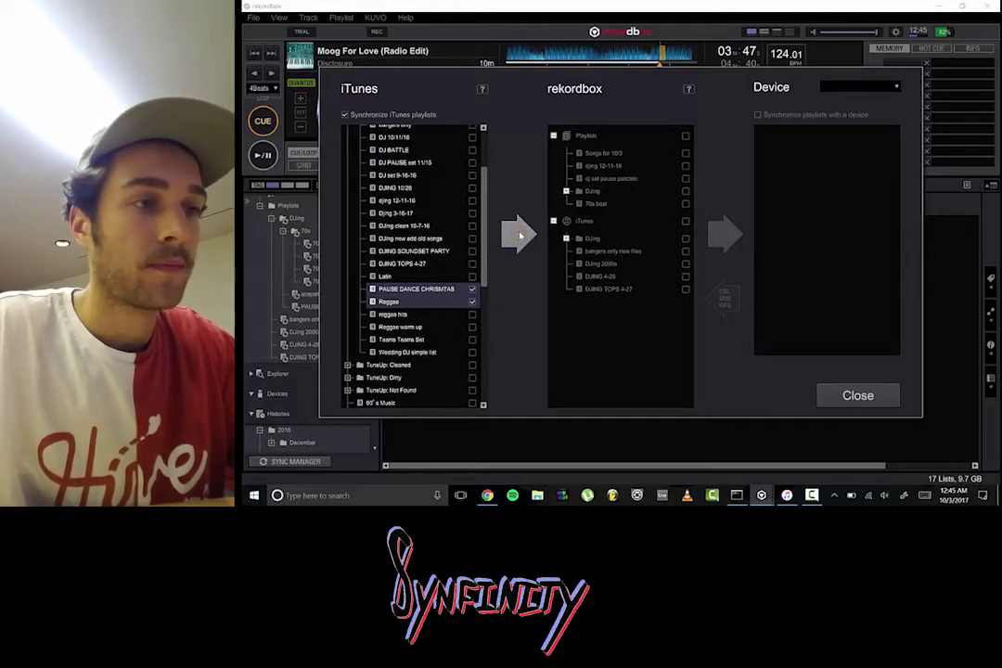
pyautogui.click(519, 236)
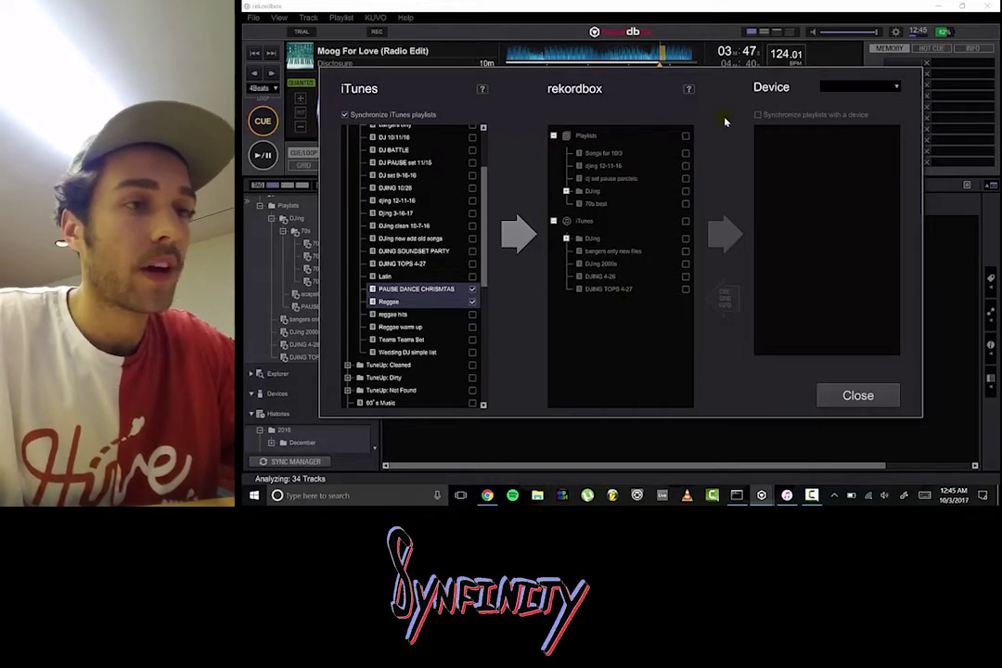
pyautogui.click(567, 239)
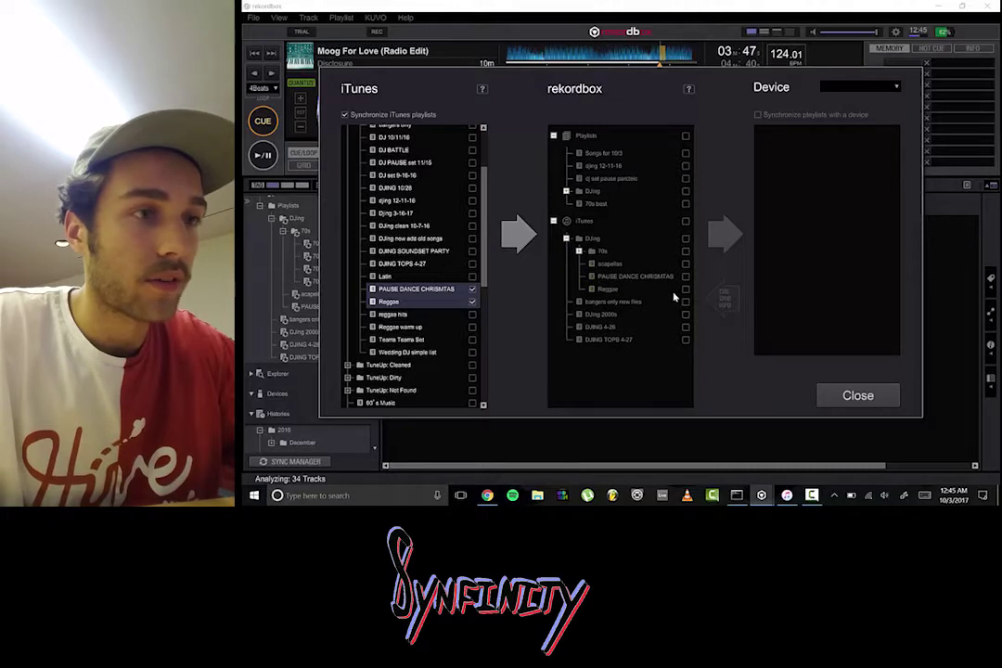
# Close the Sync Manager, select the DJing folder and reload the iTunes library
pyautogui.click(861, 396)
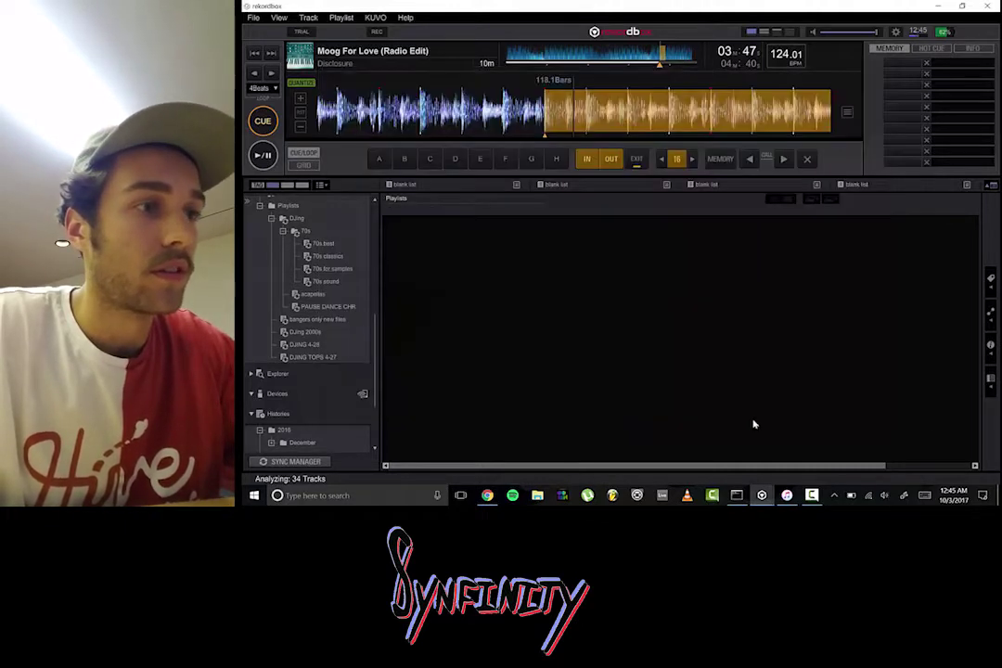
pyautogui.scroll(2, 346, 329)
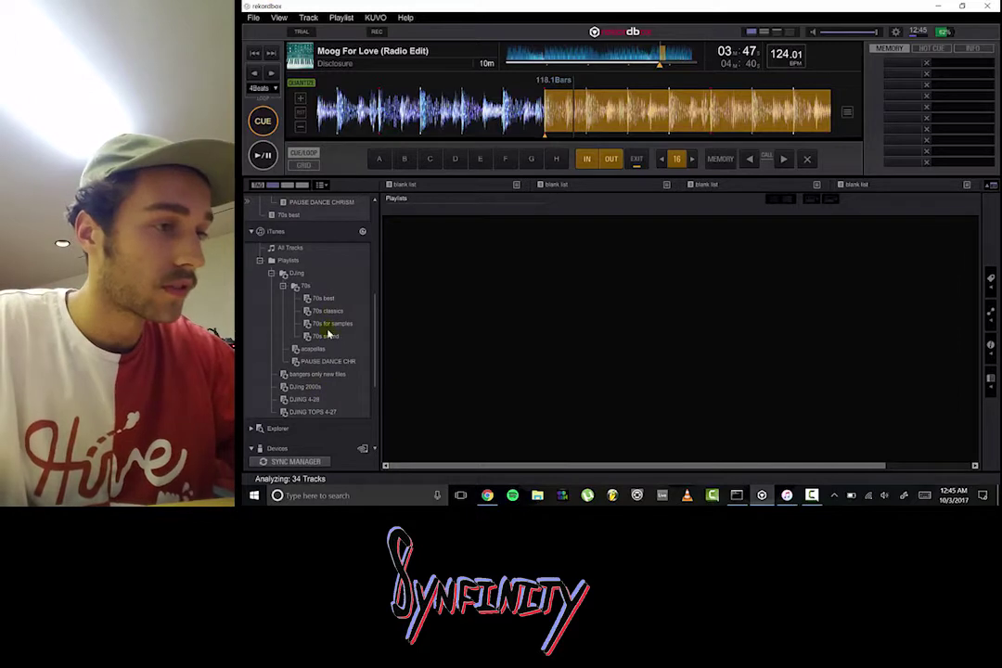
pyautogui.scroll(3, 283, 274)
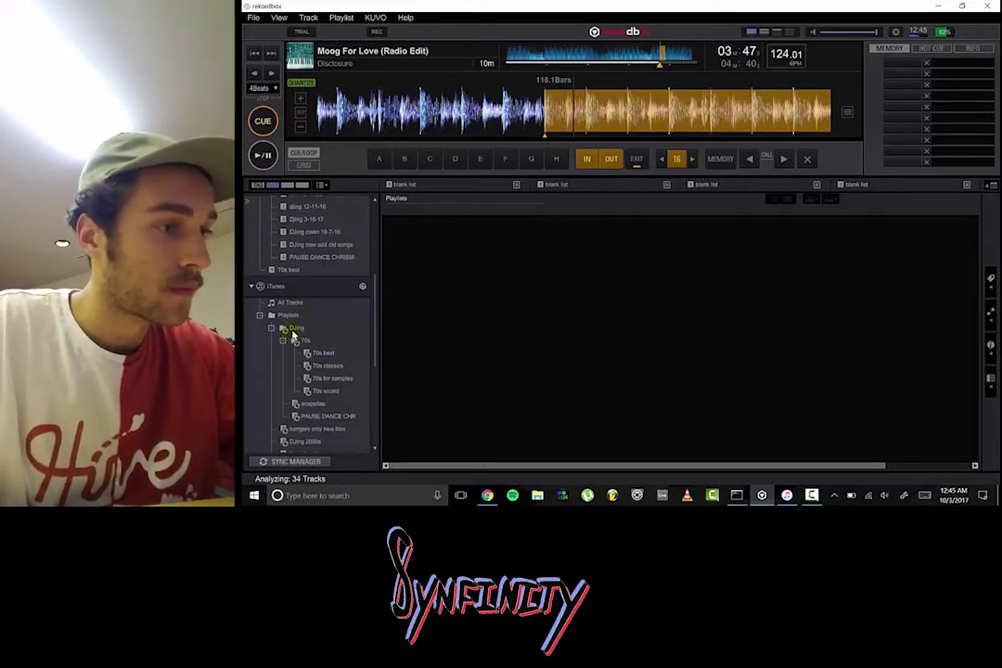
pyautogui.click(295, 329)
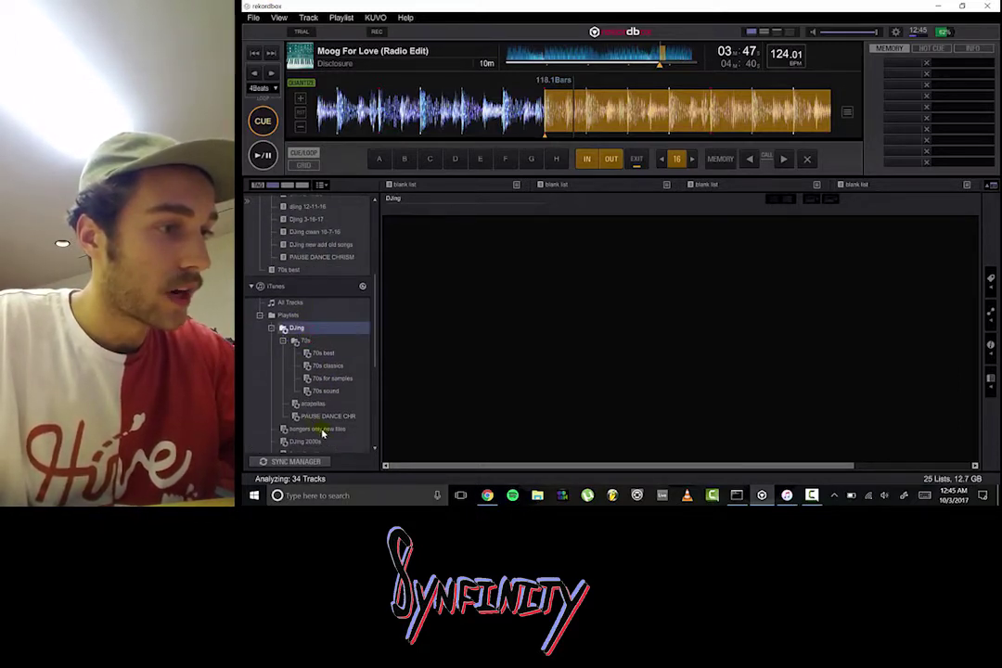
pyautogui.click(362, 288)
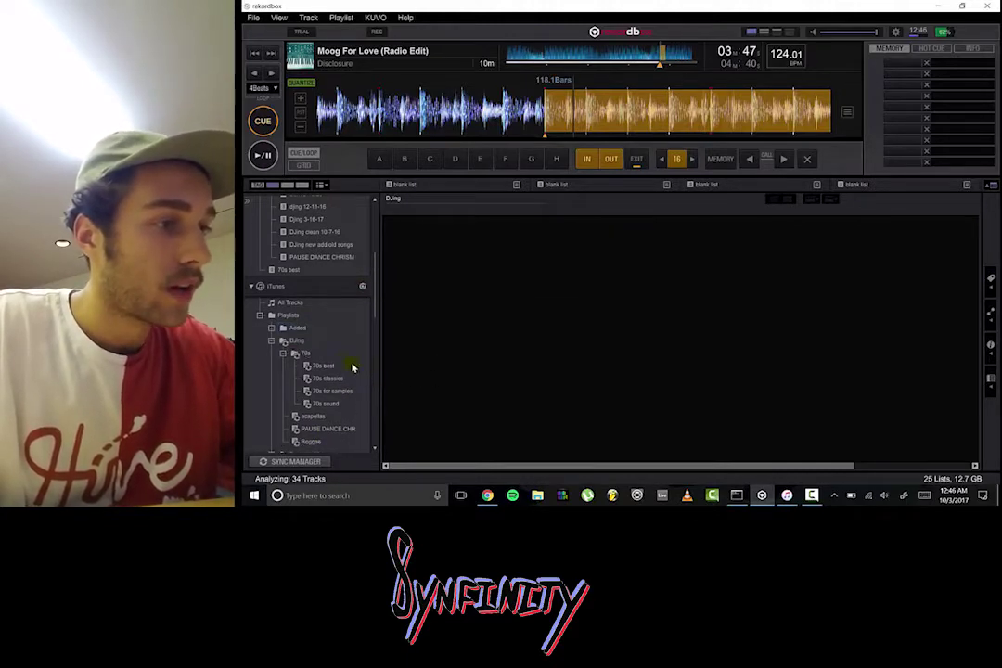
pyautogui.scroll(-2, 343, 366)
pyautogui.click(304, 388)
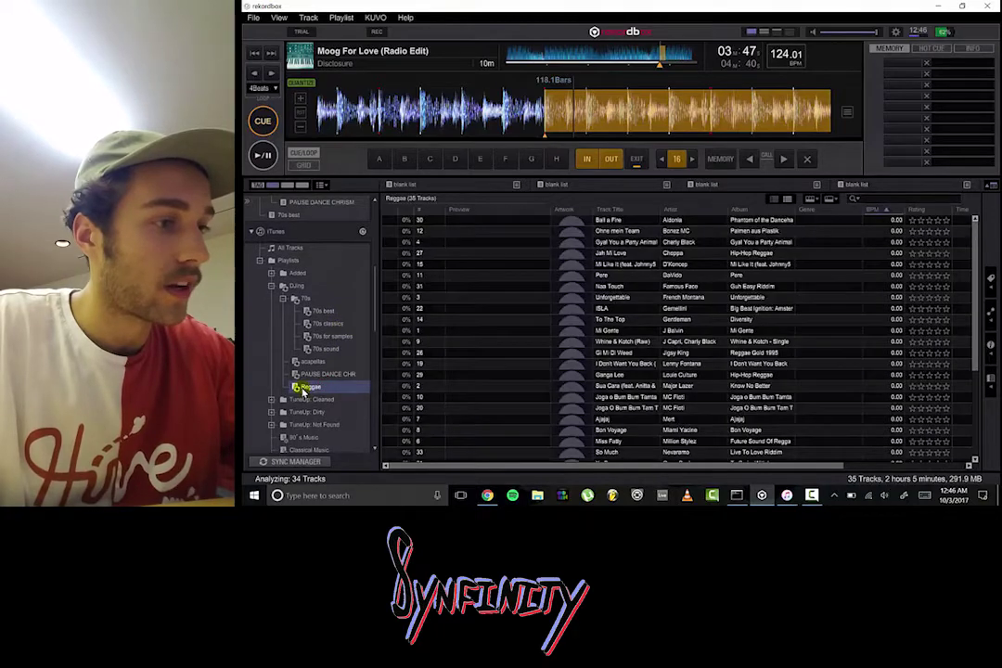
pyautogui.click(493, 321)
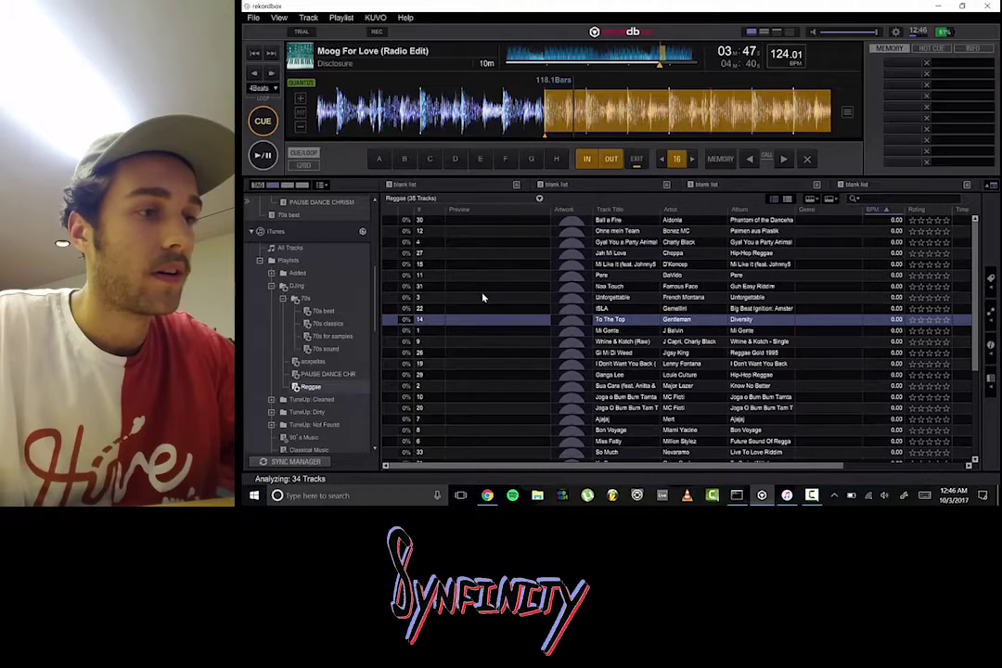
pyautogui.click(481, 295)
pyautogui.scroll(-5, 512, 382)
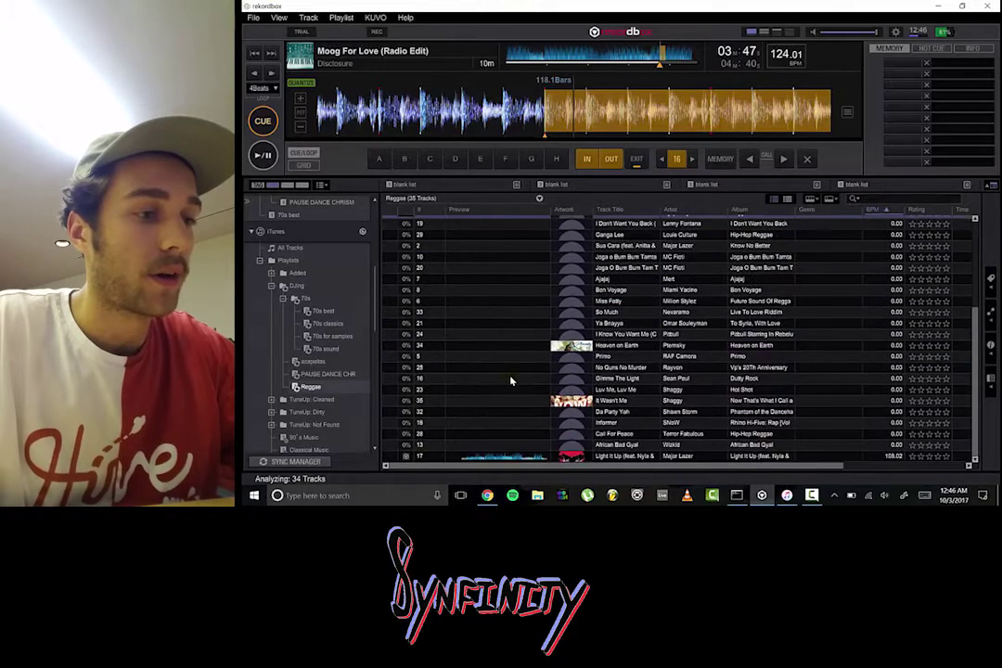
pyautogui.scroll(5, 509, 381)
pyautogui.click(498, 364)
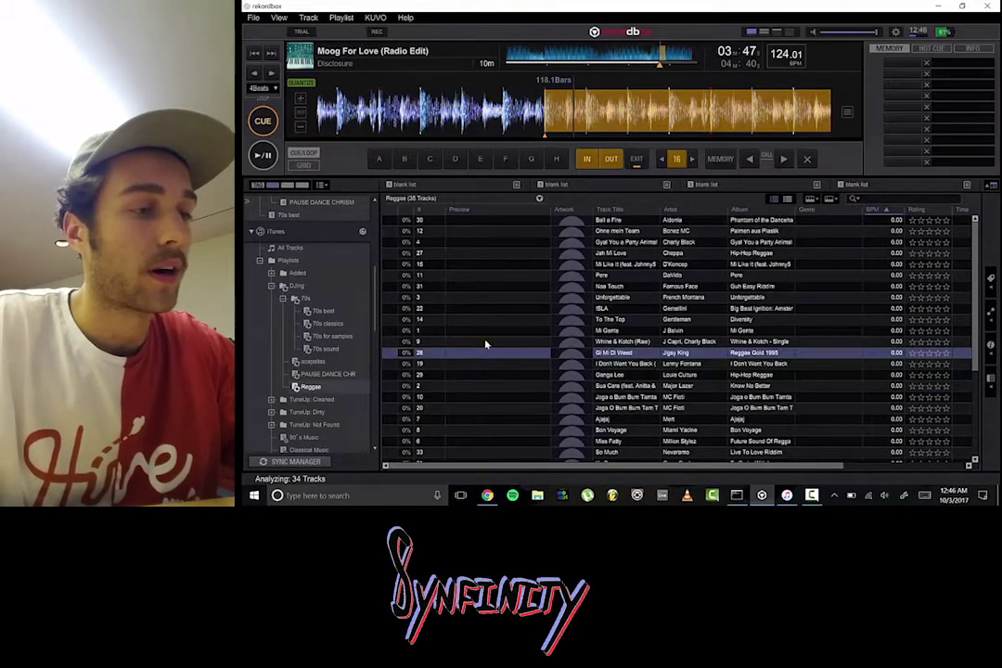
pyautogui.click(489, 377)
pyautogui.scroll(-5, 507, 354)
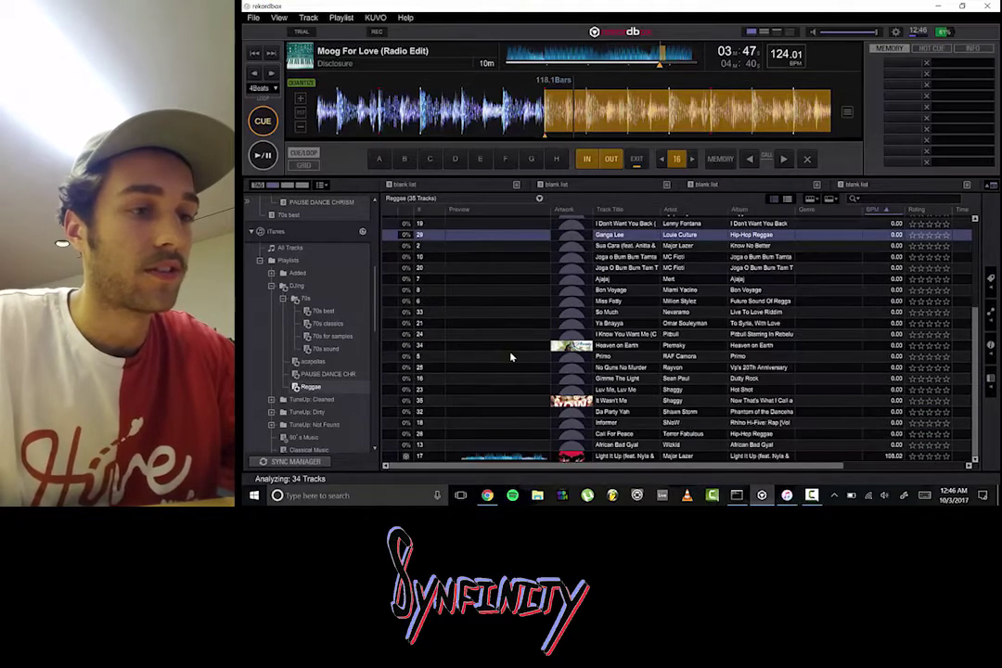
pyautogui.scroll(5, 510, 357)
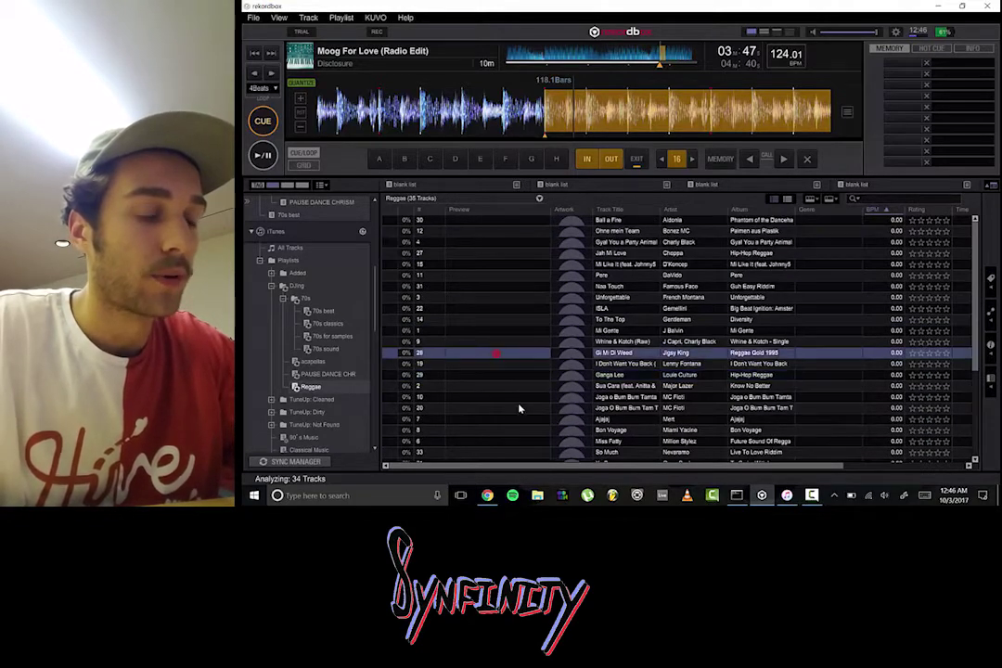
pyautogui.scroll(-5, 502, 371)
pyautogui.scroll(2, 505, 409)
pyautogui.scroll(-2, 496, 413)
# Load Shaggy's 'It Wasn't Me' onto the deck and play it
pyautogui.moveTo(498, 405); pyautogui.dragTo(443, 124)
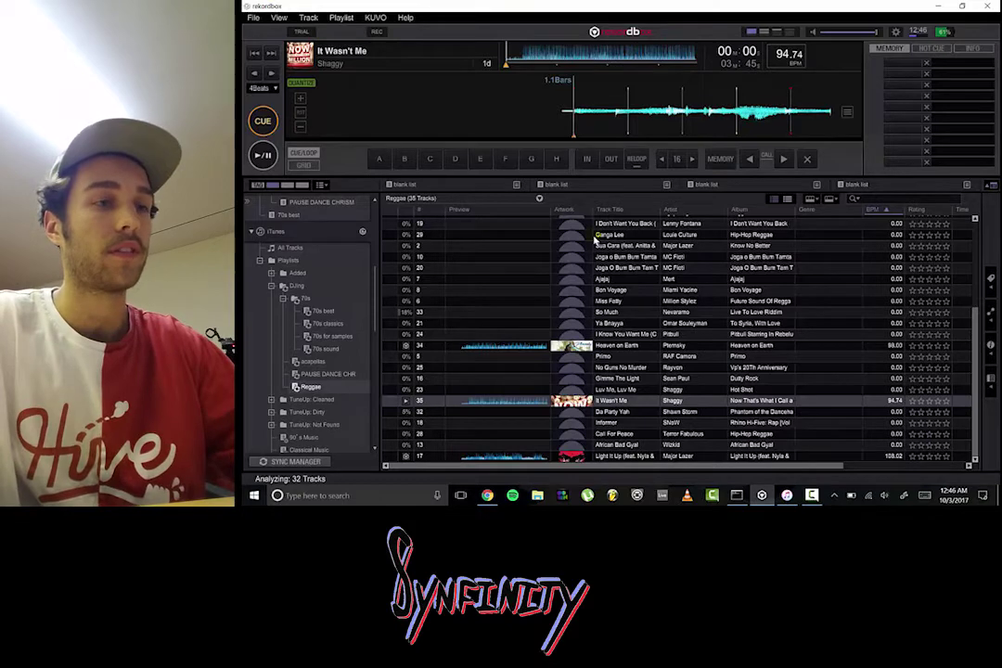
pyautogui.press('space')
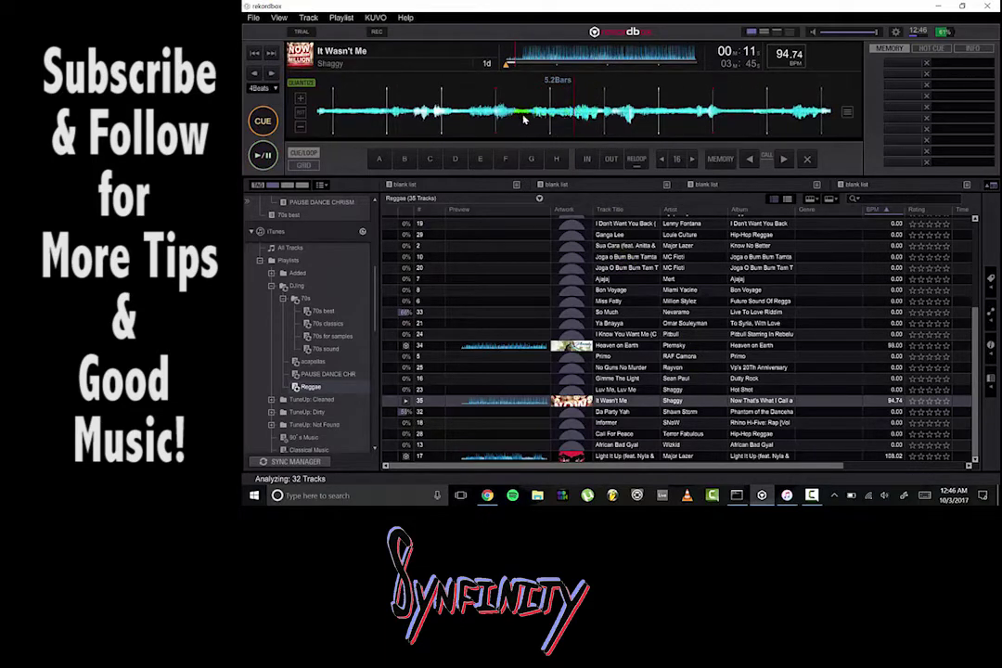
# Scrub 'It Wasn't Me' back slightly and exit the loop so playback continues
pyautogui.moveTo(525, 119); pyautogui.dragTo(564, 116)
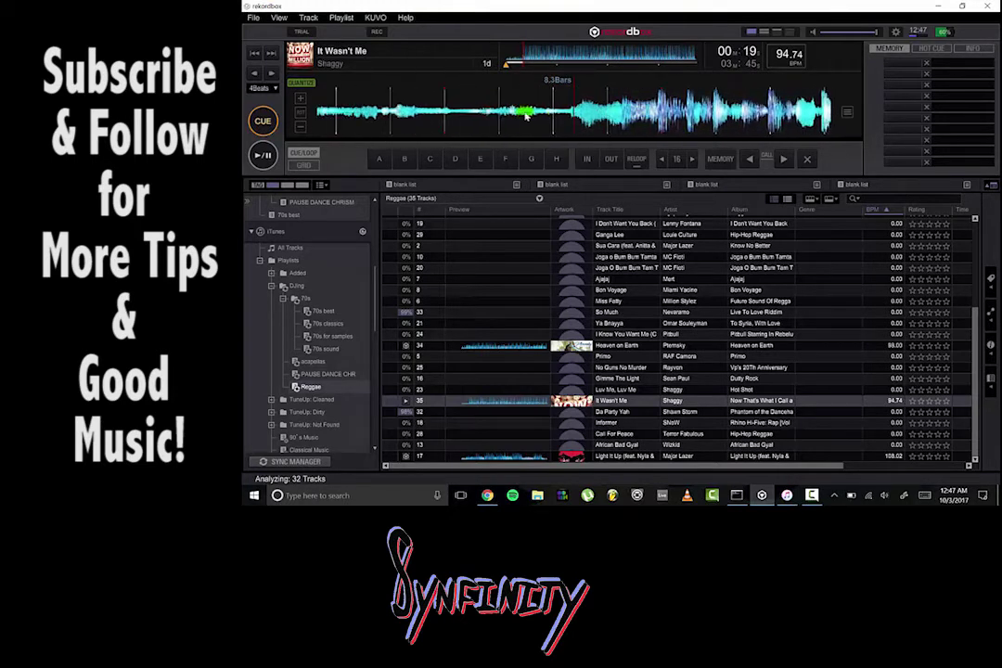
pyautogui.click(612, 160)
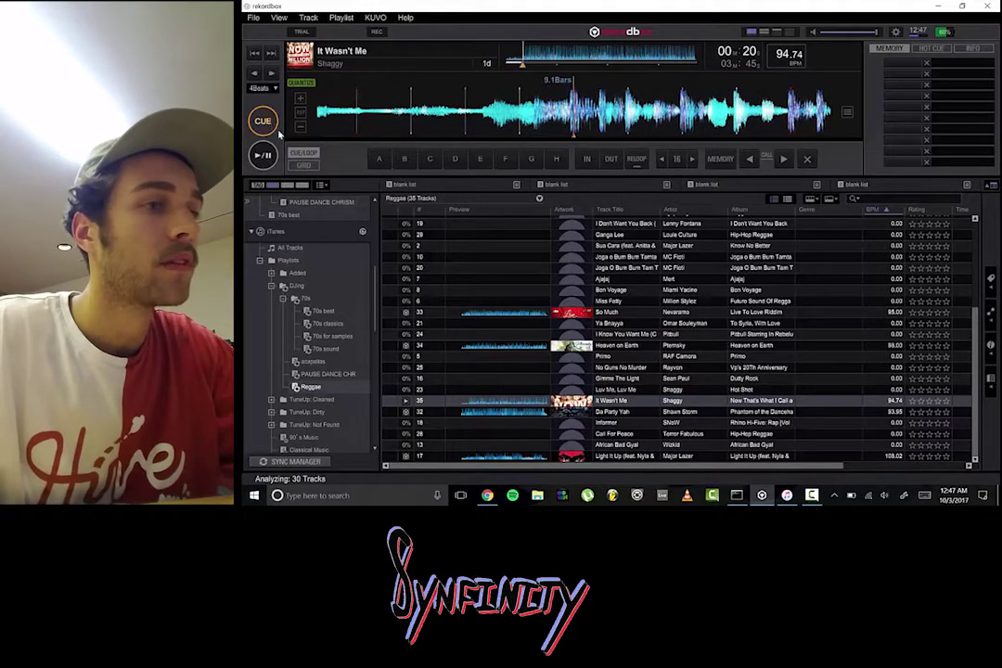
pyautogui.press('space')
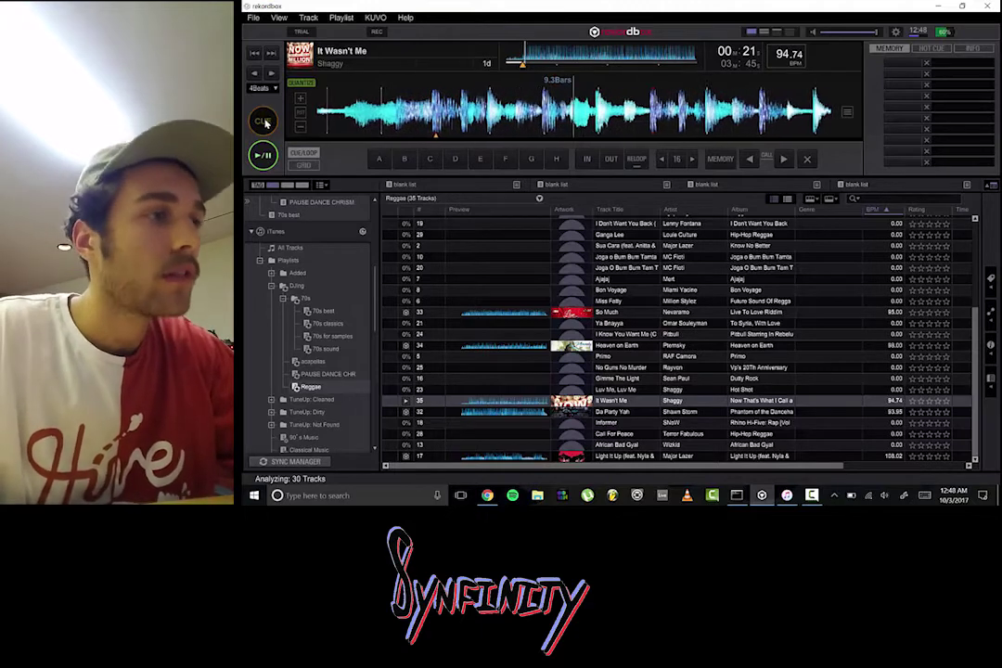
pyautogui.click(264, 124)
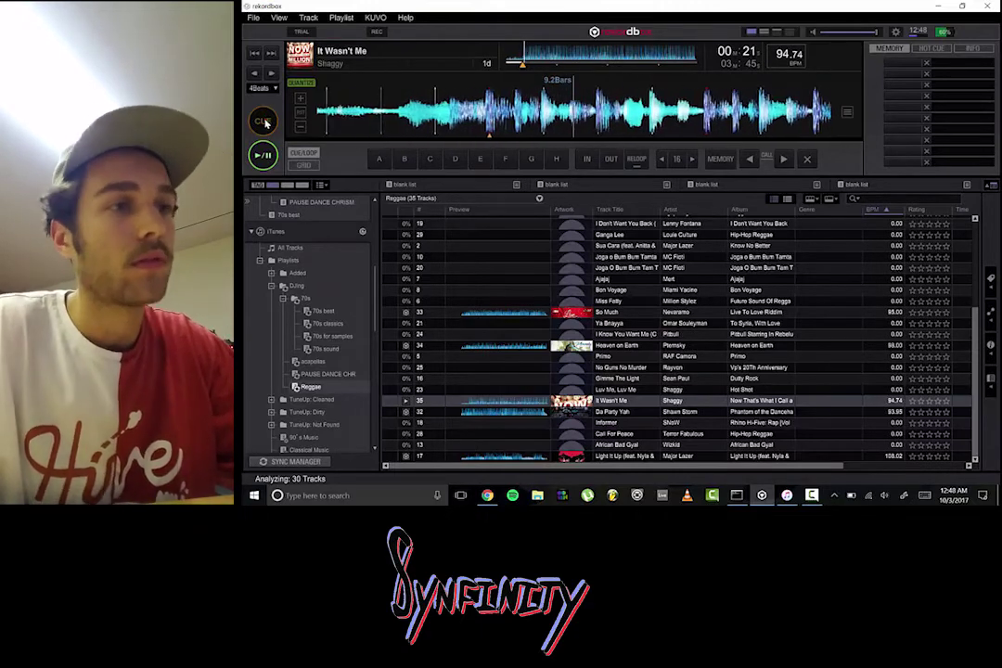
pyautogui.click(264, 124)
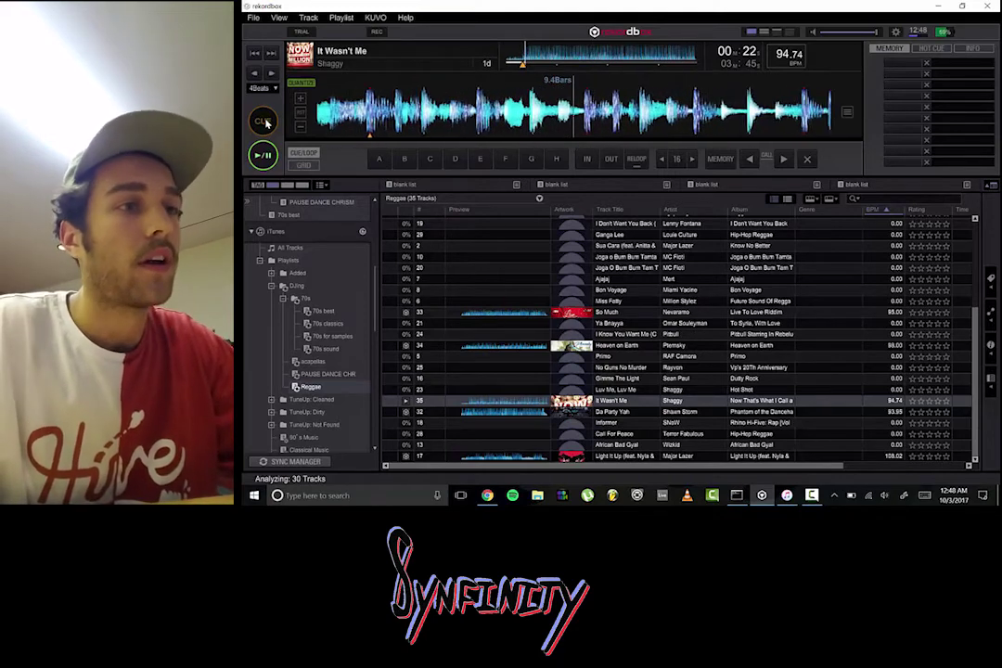
pyautogui.click(265, 123)
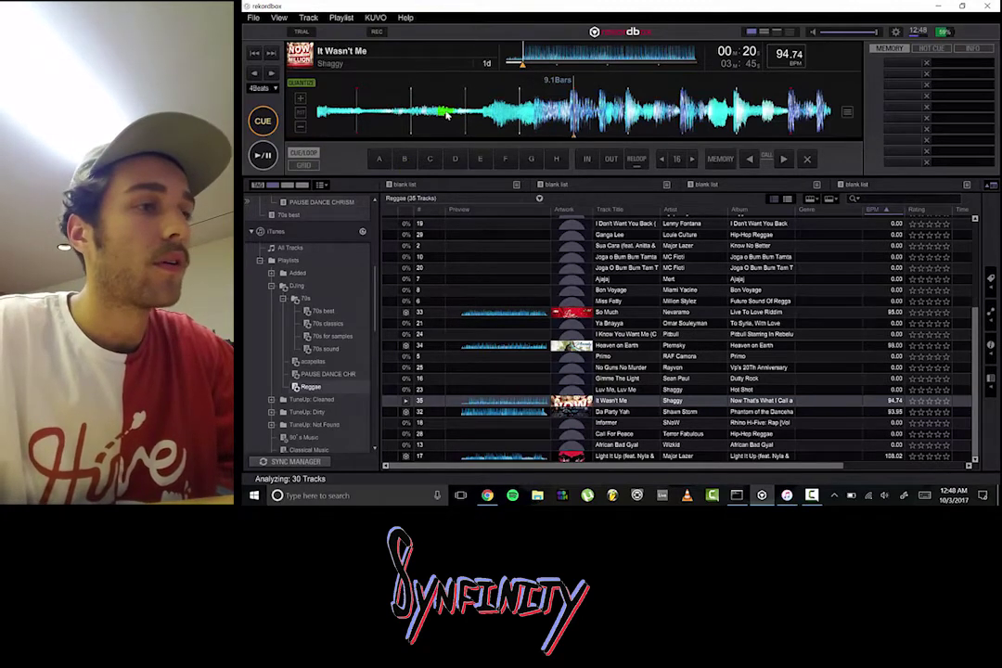
pyautogui.scroll(4, 546, 110)
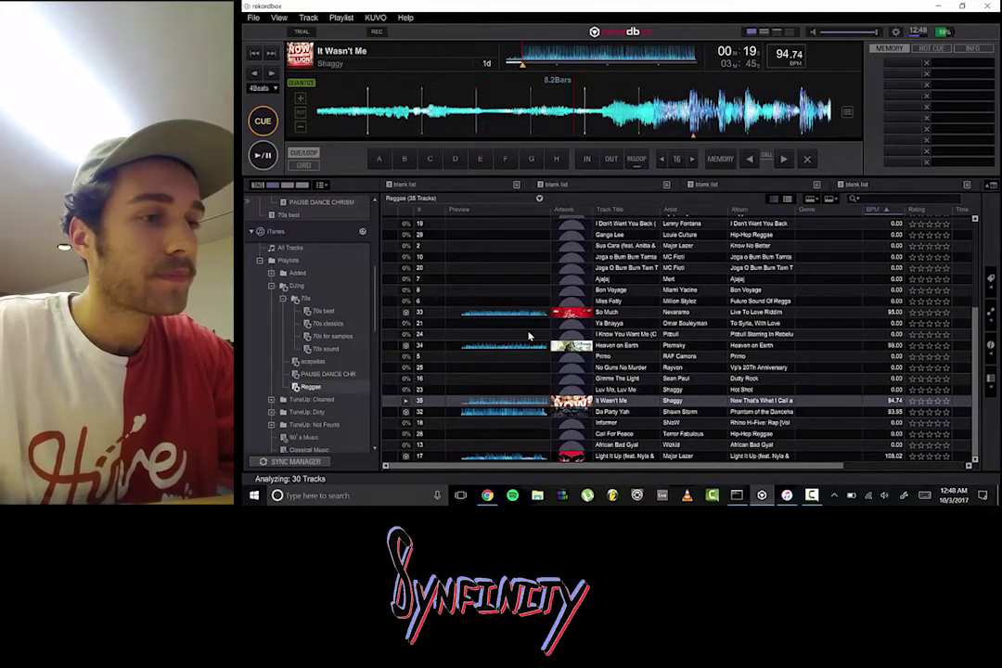
pyautogui.scroll(4, 497, 368)
pyautogui.scroll(-3, 509, 327)
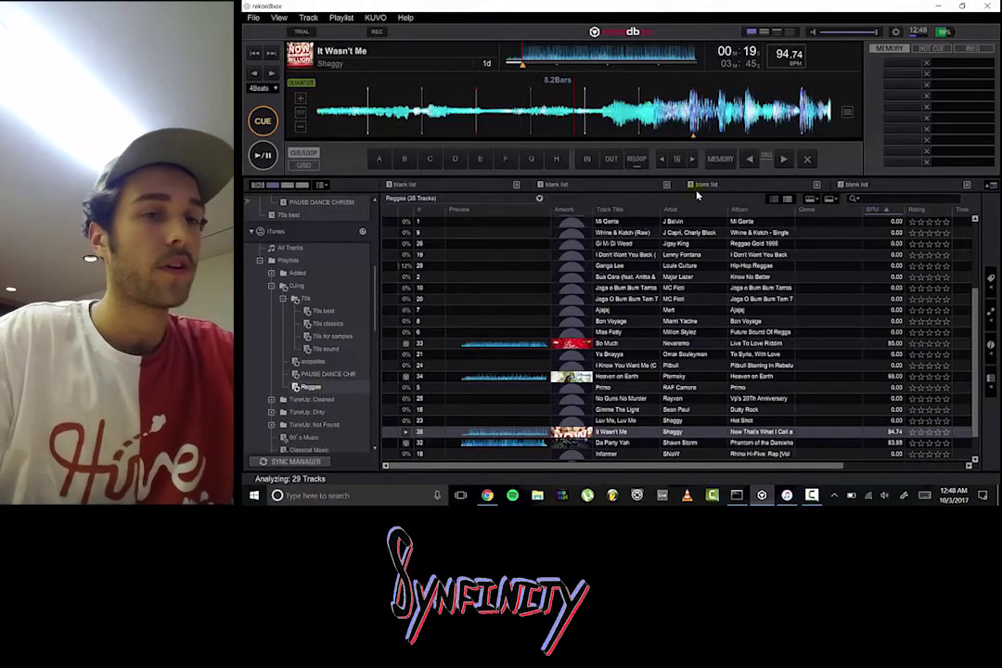
pyautogui.scroll(-6, 336, 292)
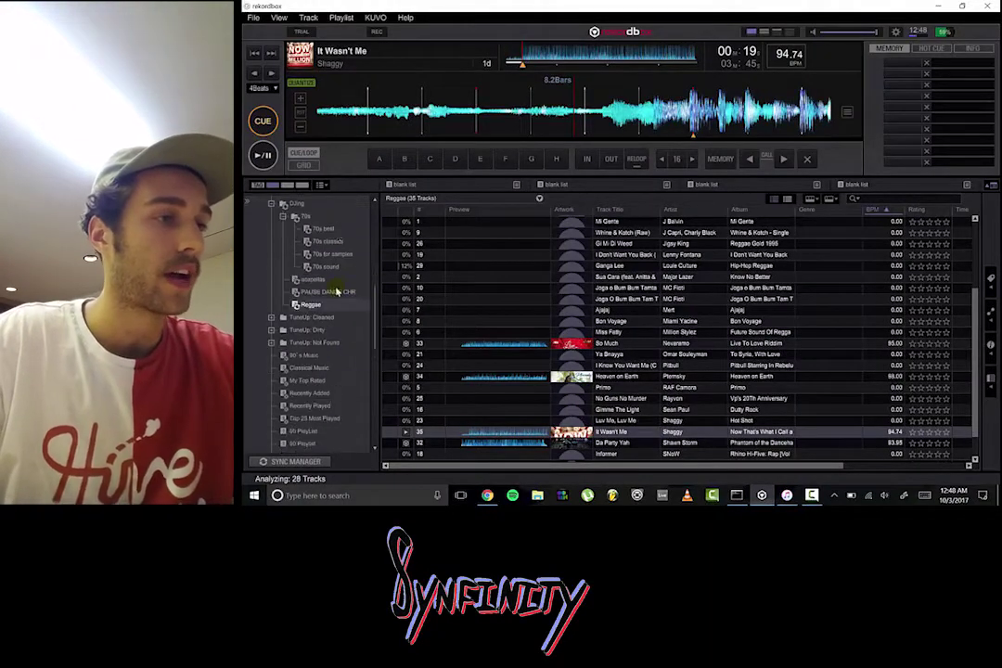
pyautogui.scroll(-2, 334, 287)
pyautogui.scroll(-3, 332, 295)
pyautogui.click(340, 284)
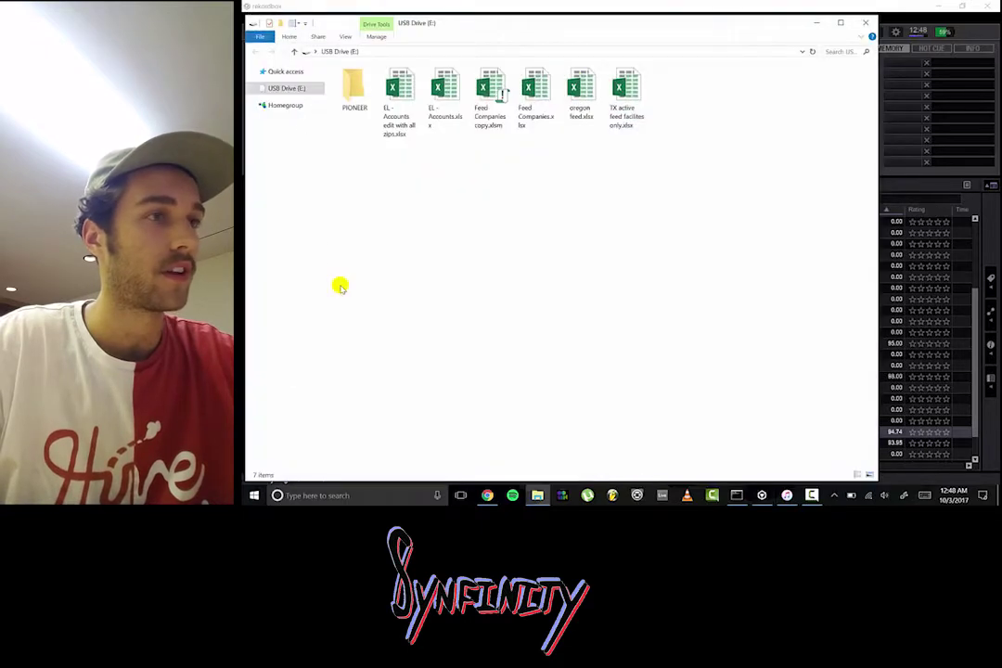
pyautogui.click(864, 23)
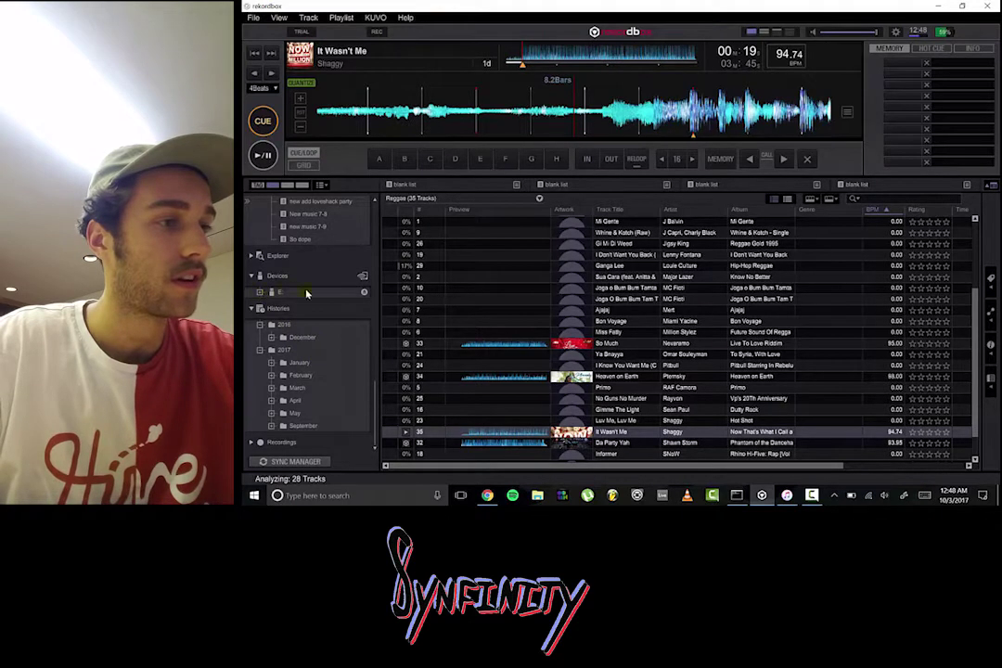
pyautogui.click(261, 292)
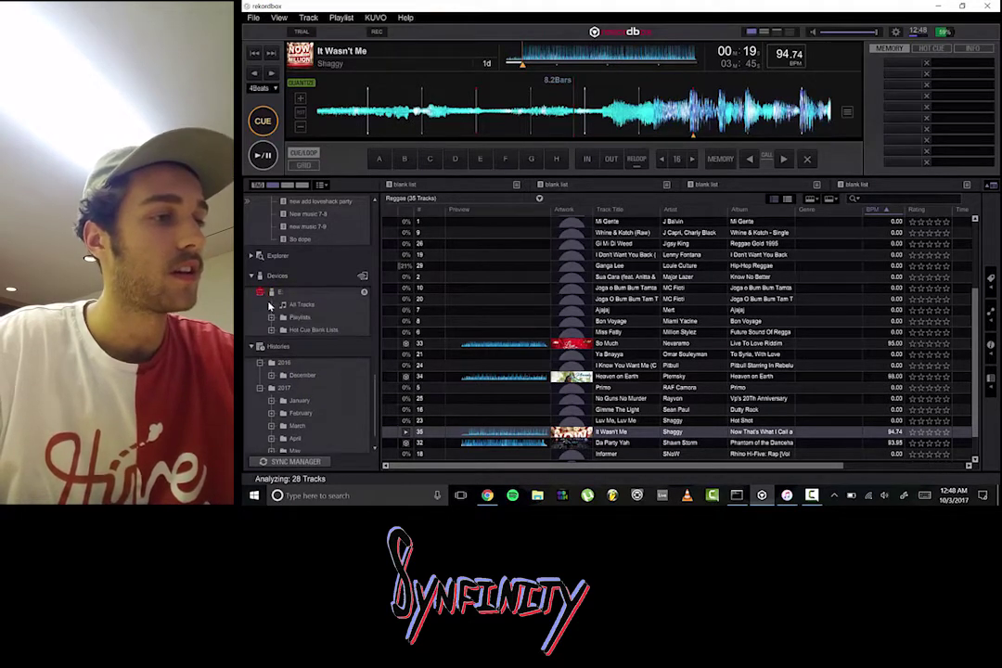
pyautogui.click(260, 293)
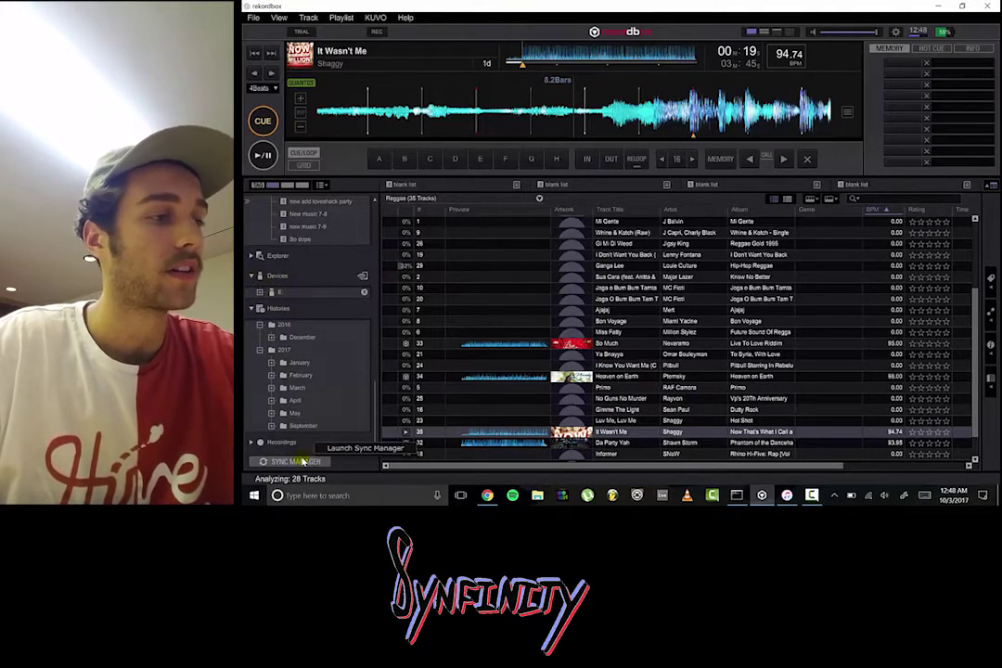
# Reopen the Sync Manager and expand the iTunes DJing folder in the rekordbox pane
pyautogui.click(298, 461)
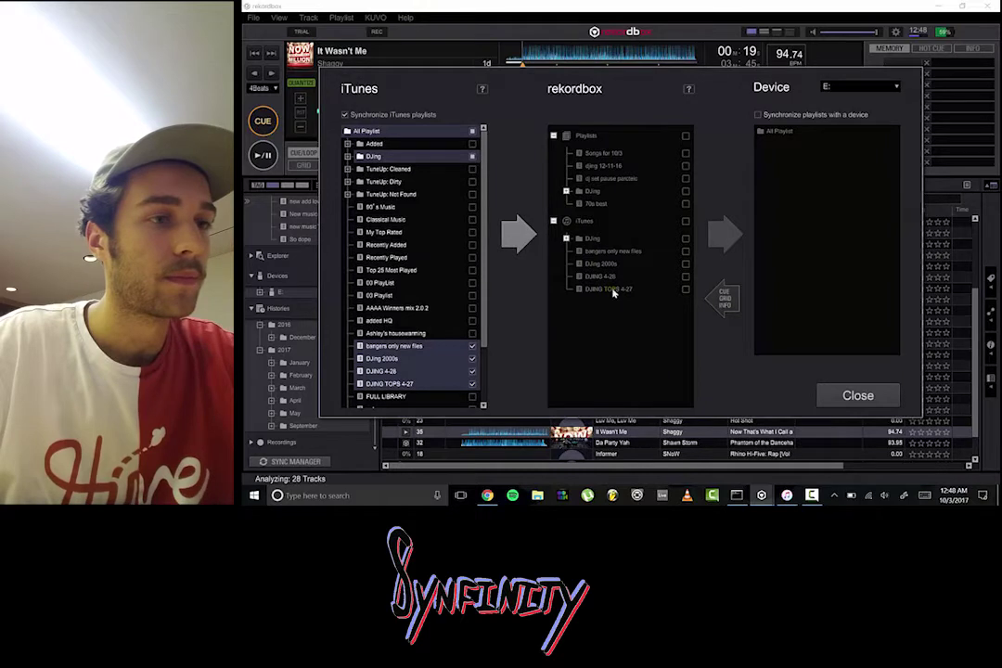
pyautogui.click(567, 239)
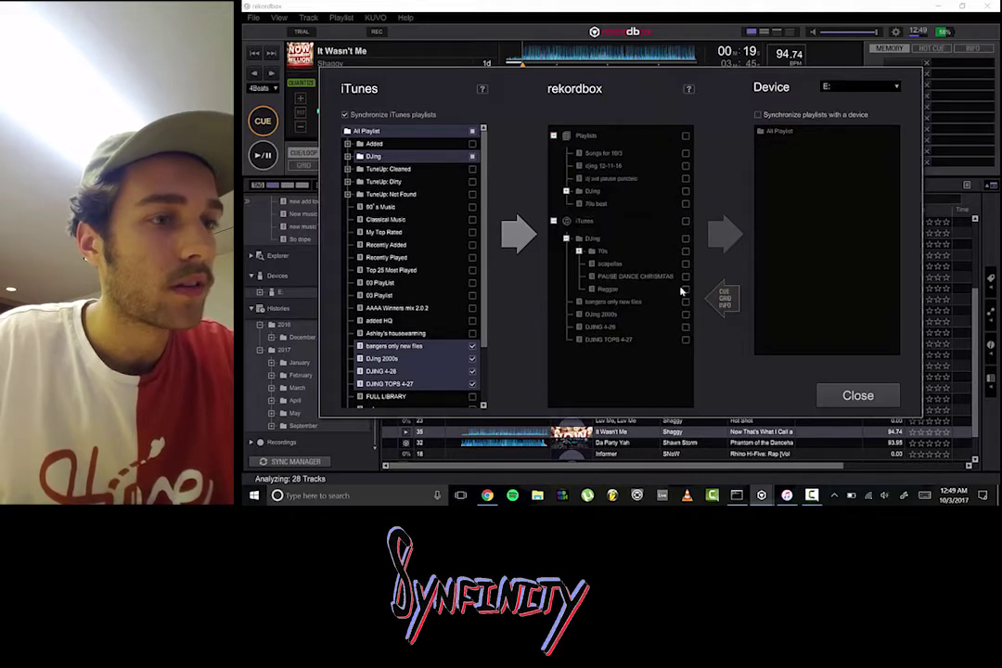
# Enable 'Synchronize playlists with a device' and tick the Reggae playlist for drive E:
pyautogui.click(757, 114)
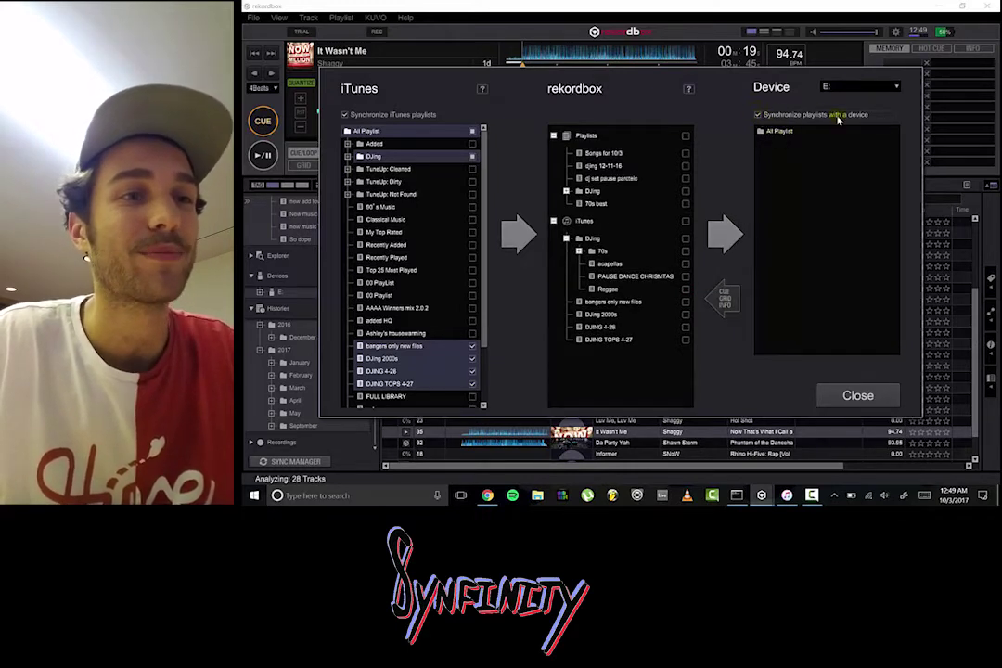
pyautogui.click(686, 289)
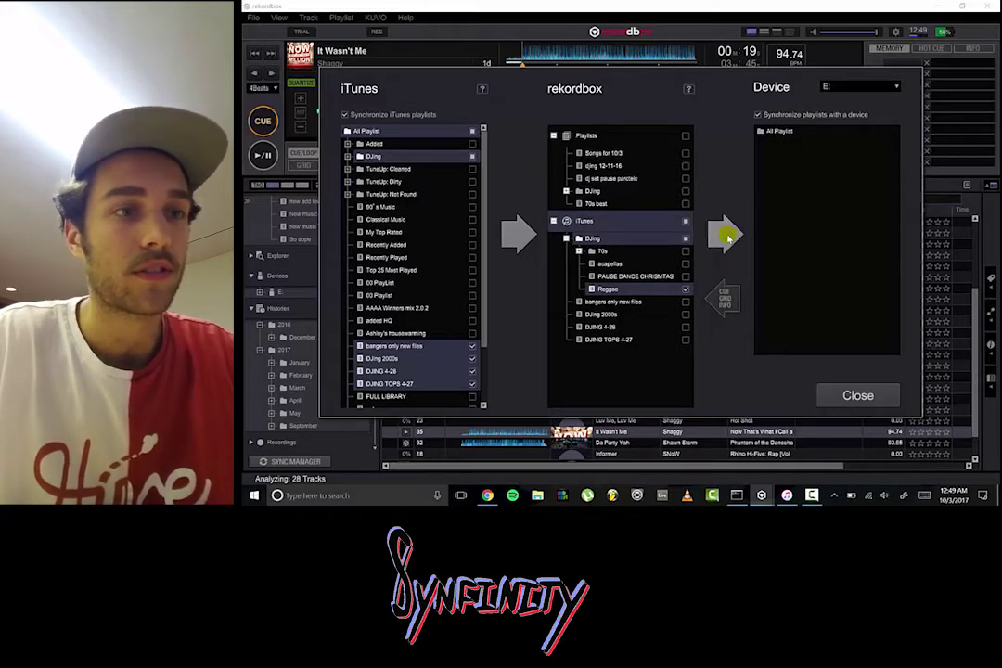
# Export the ticked Reggae playlist to USB drive E:
pyautogui.click(728, 237)
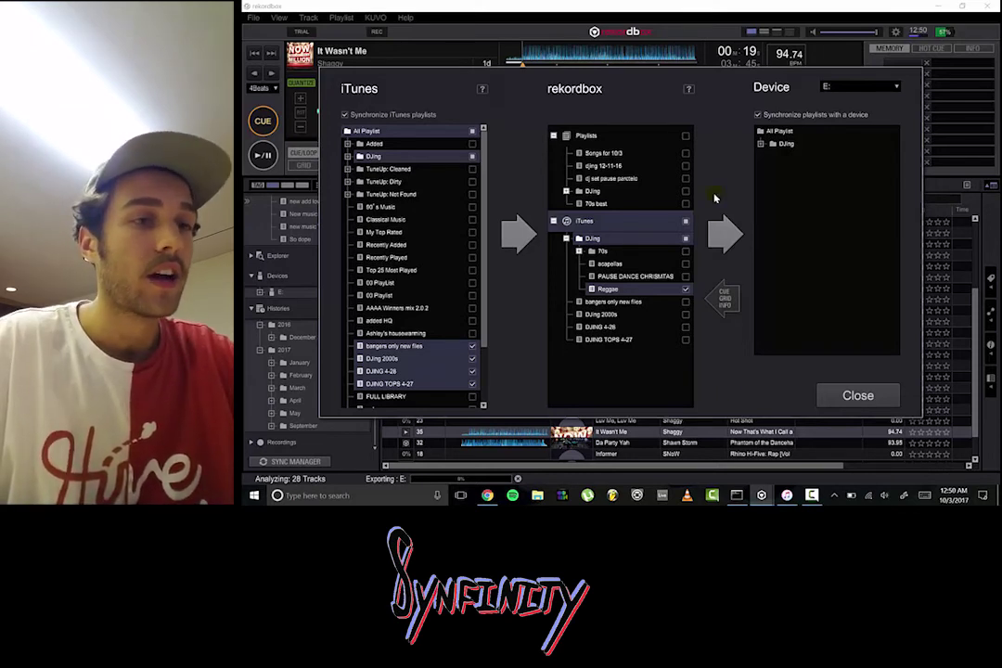
# Dismiss the Sync Manager so the E: export keeps running in the background
pyautogui.click(858, 396)
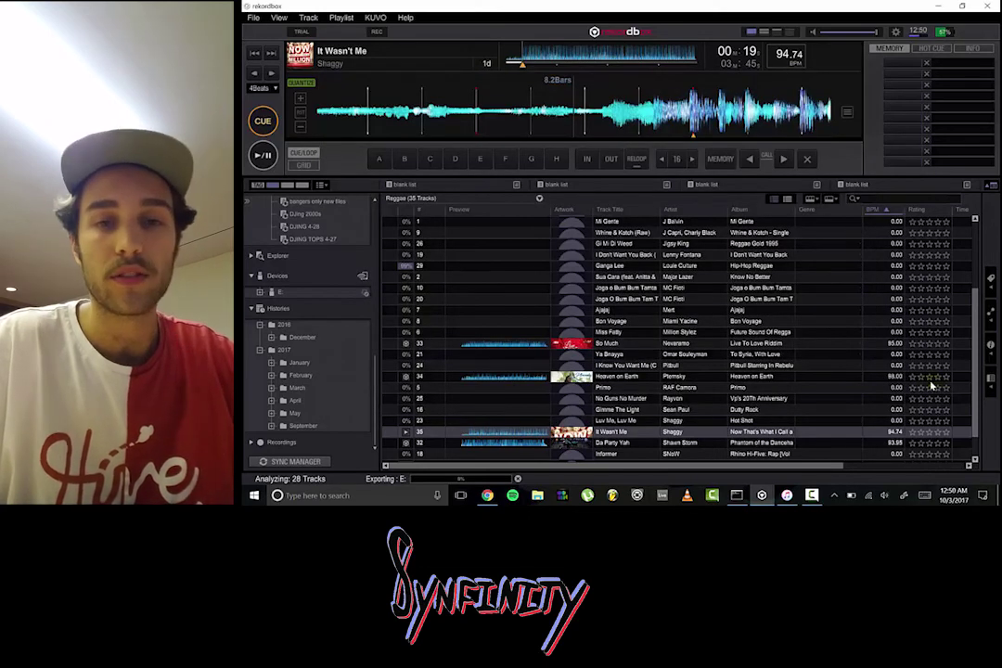